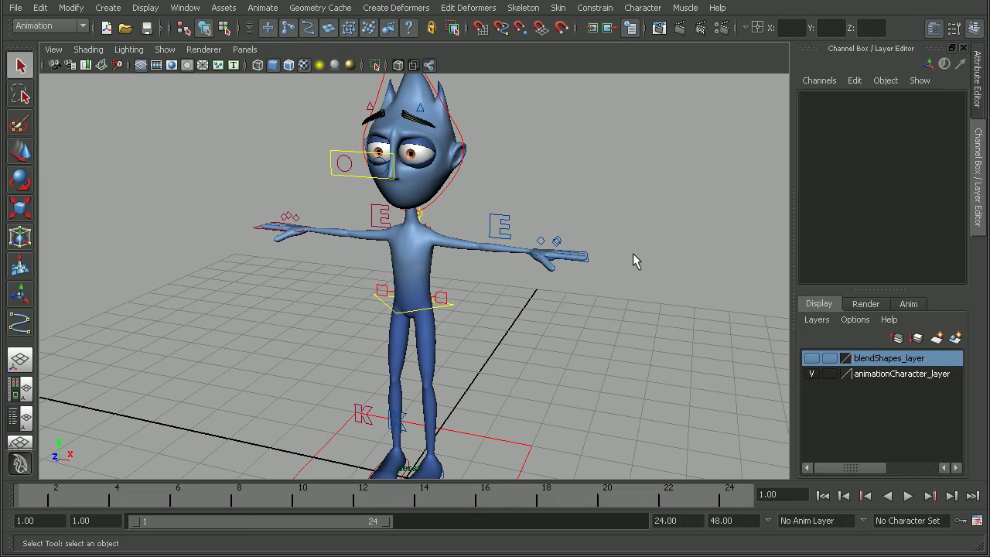
# Step: Select the character's left foot control and view its Rotate manipulator before returning to the Select Tool
pyautogui.keyDown('alt'); pyautogui.moveTo(634, 258); pyautogui.dragTo(526, 274); pyautogui.keyUp('alt')
pyautogui.keyDown('alt'); pyautogui.moveTo(526, 274); pyautogui.dragTo(577, 301, button='right'); pyautogui.keyUp('alt')
pyautogui.keyDown('alt'); pyautogui.moveTo(577, 300); pyautogui.dragTo(424, 155); pyautogui.keyUp('alt')
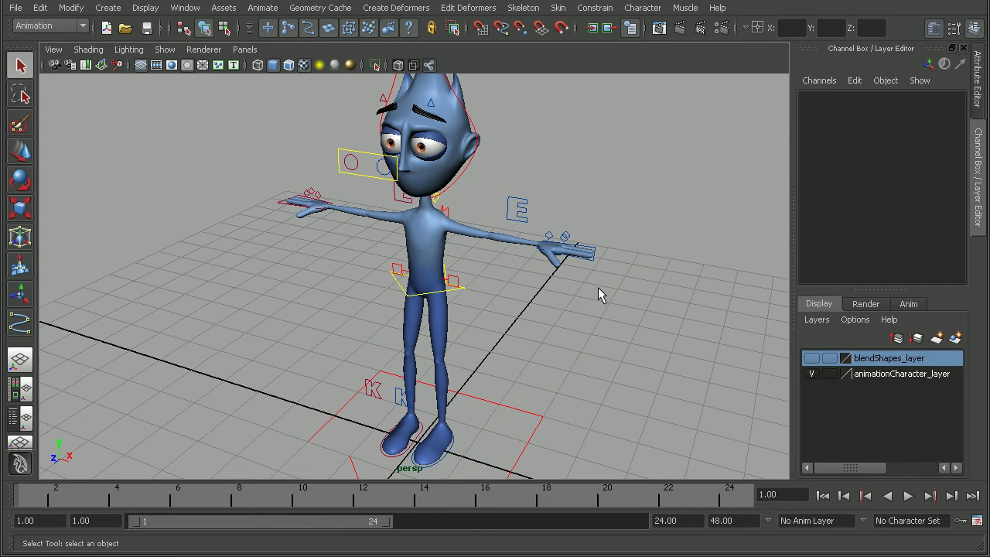
pyautogui.keyDown('alt'); pyautogui.moveTo(599, 289); pyautogui.dragTo(586, 291); pyautogui.keyUp('alt')
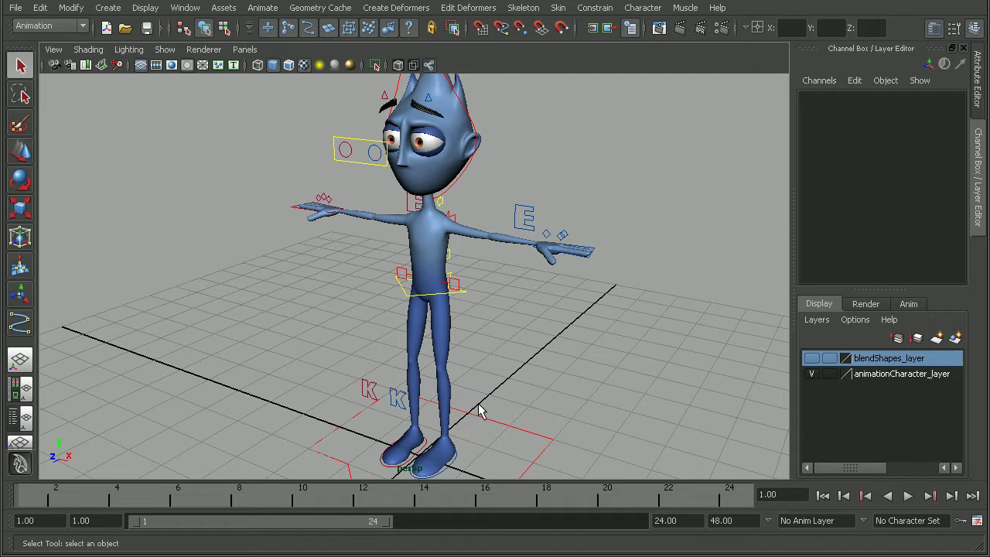
pyautogui.keyDown('alt'); pyautogui.moveTo(467, 463); pyautogui.dragTo(462, 413); pyautogui.keyUp('alt')
pyautogui.click(453, 447)
pyautogui.press('e')
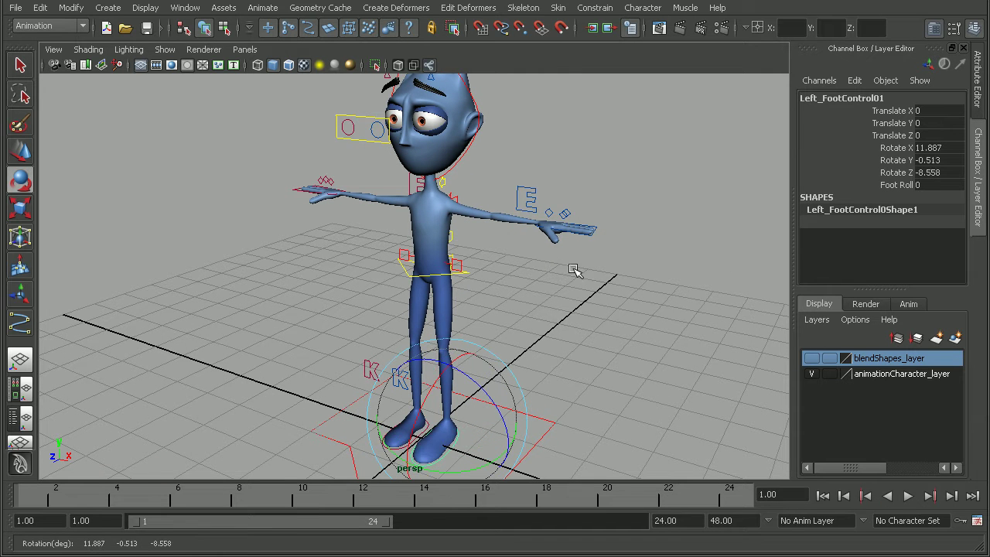
pyautogui.keyDown('alt'); pyautogui.moveTo(619, 236); pyautogui.dragTo(627, 251); pyautogui.keyUp('alt')
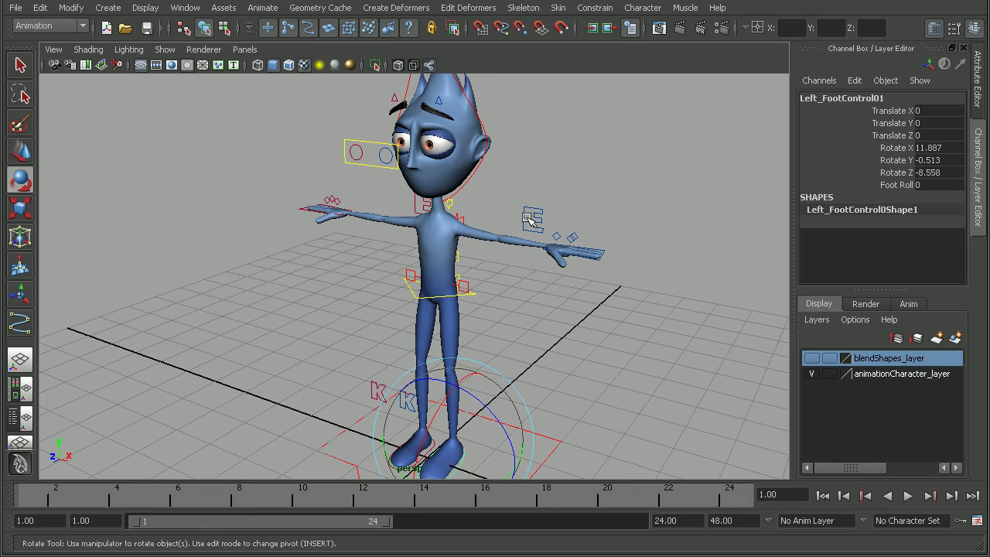
pyautogui.press('q')
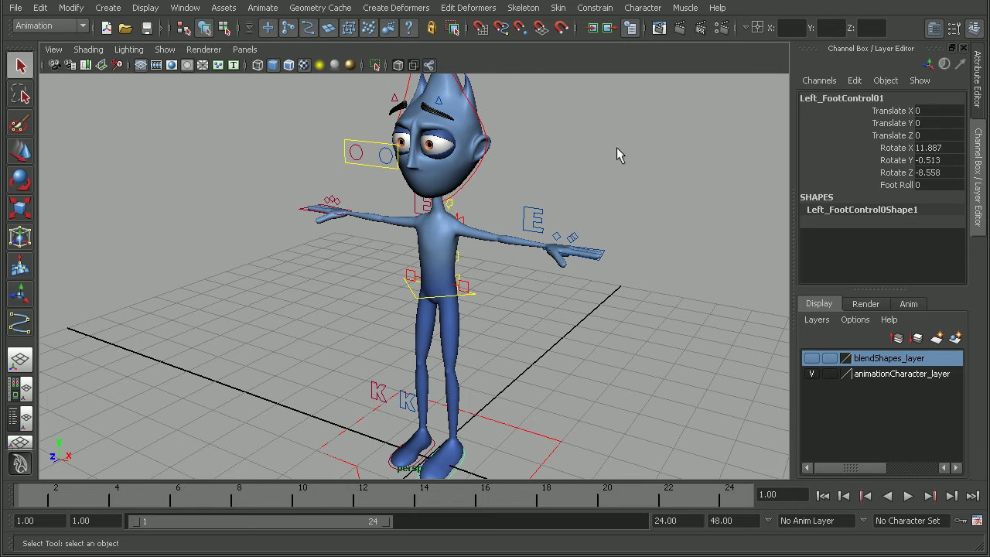
# Step: Display the character in smooth shaded mode without textures and view it from several angles
pyautogui.keyDown('alt'); pyautogui.moveTo(626, 179); pyautogui.dragTo(502, 317); pyautogui.keyUp('alt')
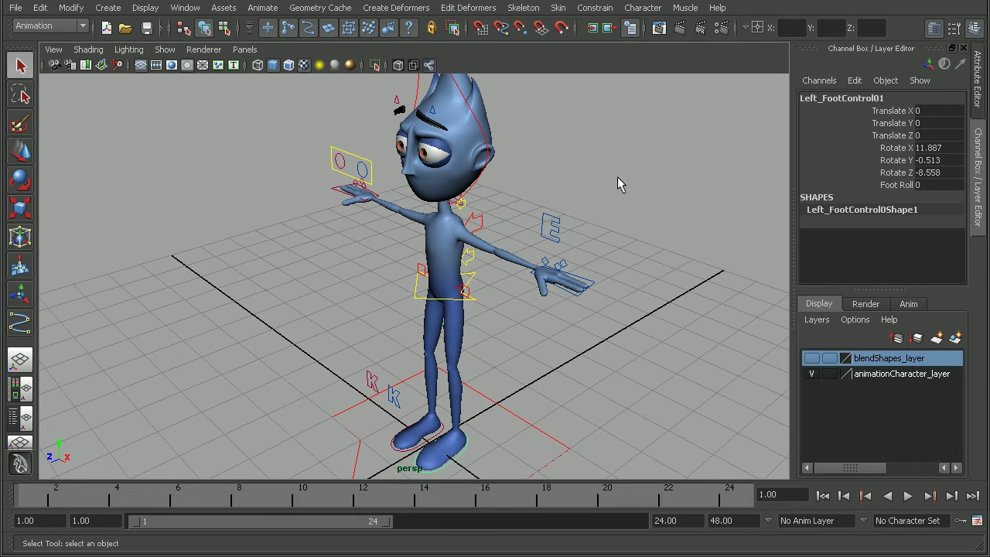
pyautogui.keyDown('alt'); pyautogui.moveTo(617, 177); pyautogui.dragTo(536, 266); pyautogui.keyUp('alt')
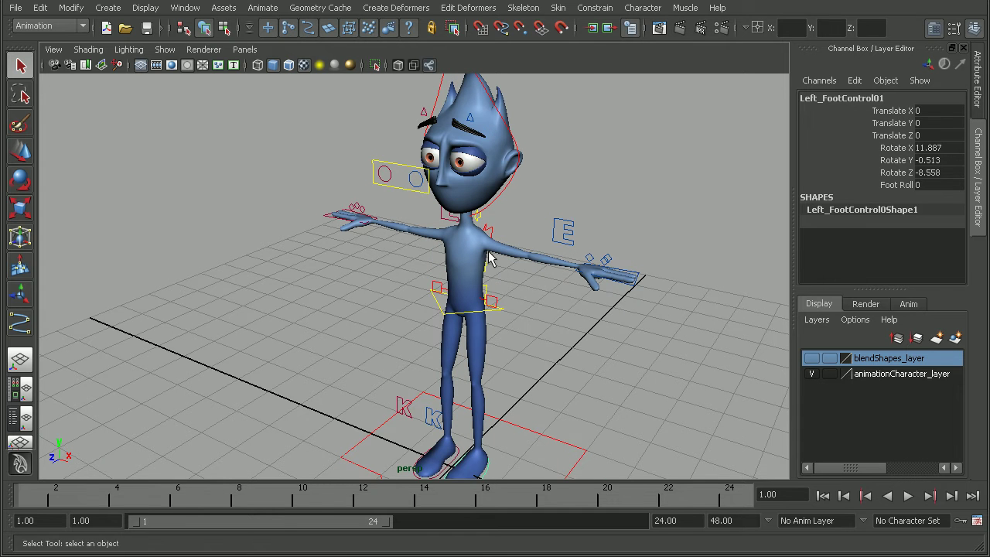
pyautogui.keyDown('alt'); pyautogui.moveTo(565, 299); pyautogui.dragTo(600, 323); pyautogui.keyUp('alt')
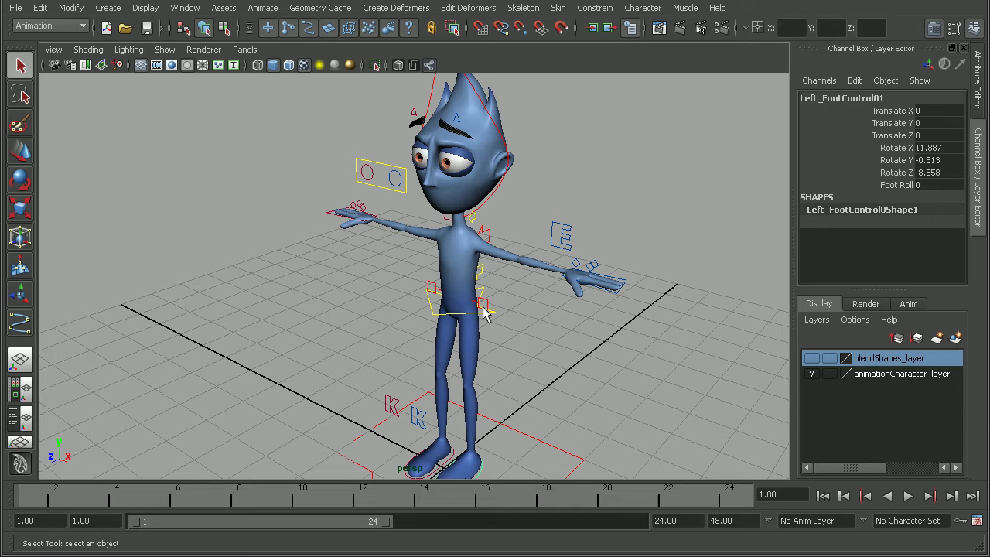
pyautogui.press('5')
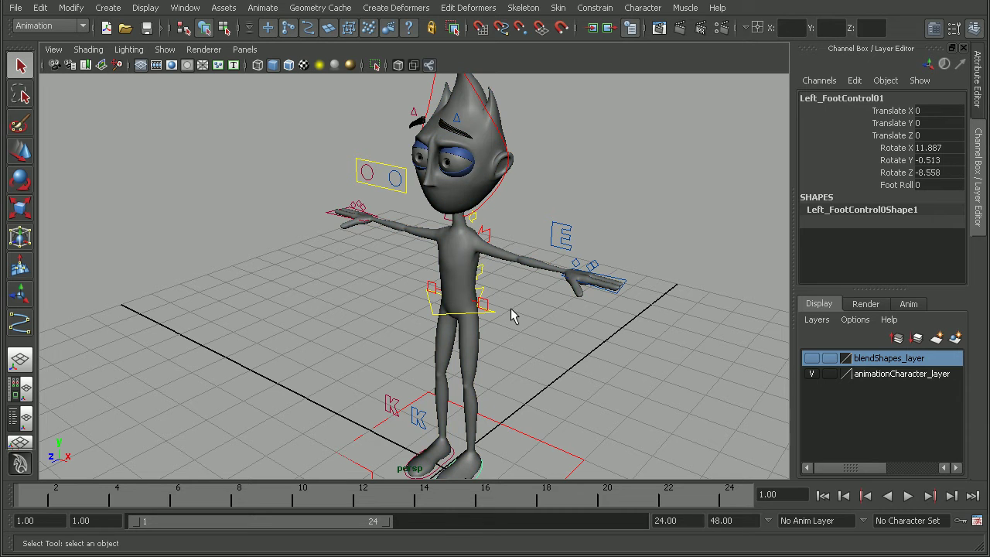
pyautogui.moveTo(510, 308)
pyautogui.keyDown('alt'); pyautogui.mouseDown()
pyautogui.moveTo(539, 280)
pyautogui.moveTo(536, 300)
pyautogui.moveTo(599, 303)
pyautogui.mouseUp(); pyautogui.keyUp('alt')
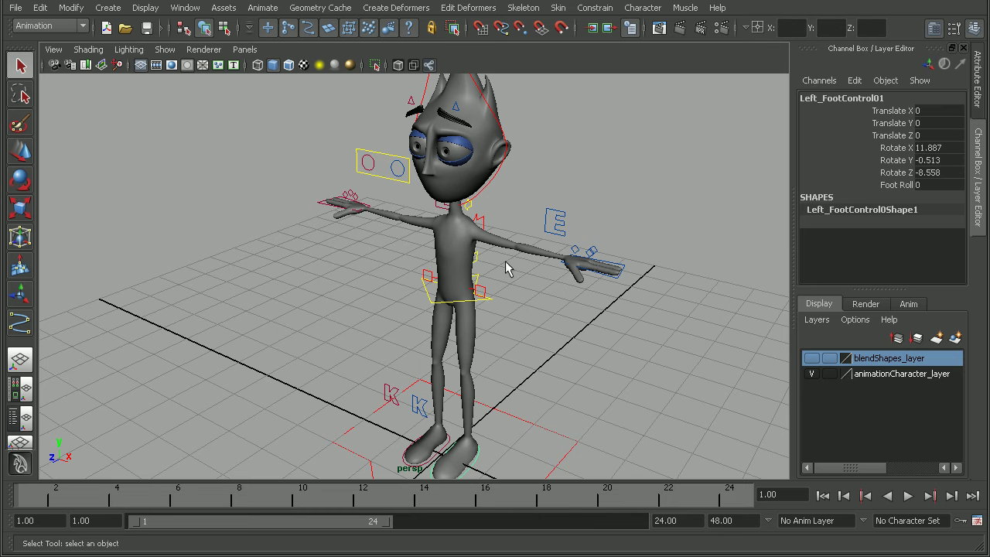
pyautogui.keyDown('alt'); pyautogui.moveTo(472, 266); pyautogui.dragTo(533, 199); pyautogui.keyUp('alt')
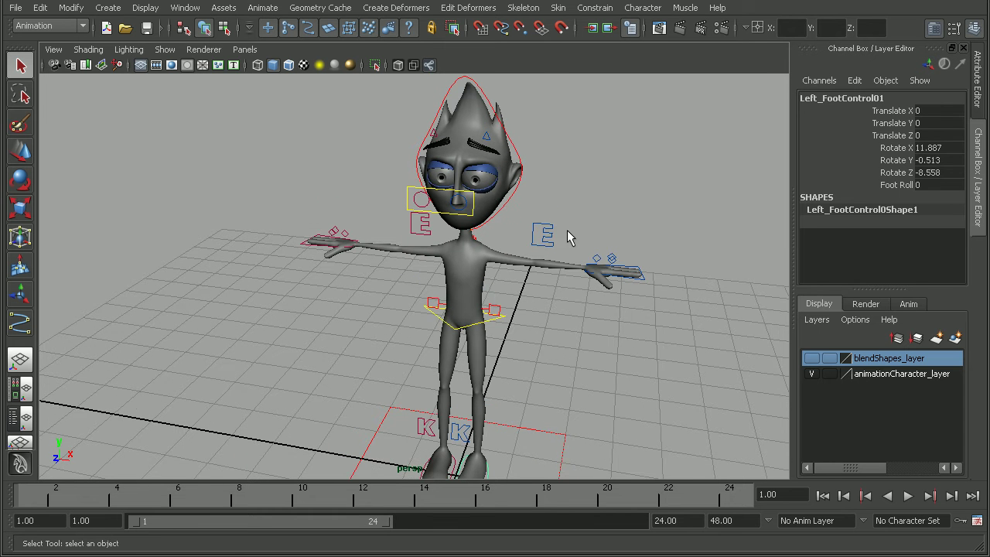
pyautogui.keyDown('alt'); pyautogui.moveTo(603, 232); pyautogui.dragTo(384, 256); pyautogui.keyUp('alt')
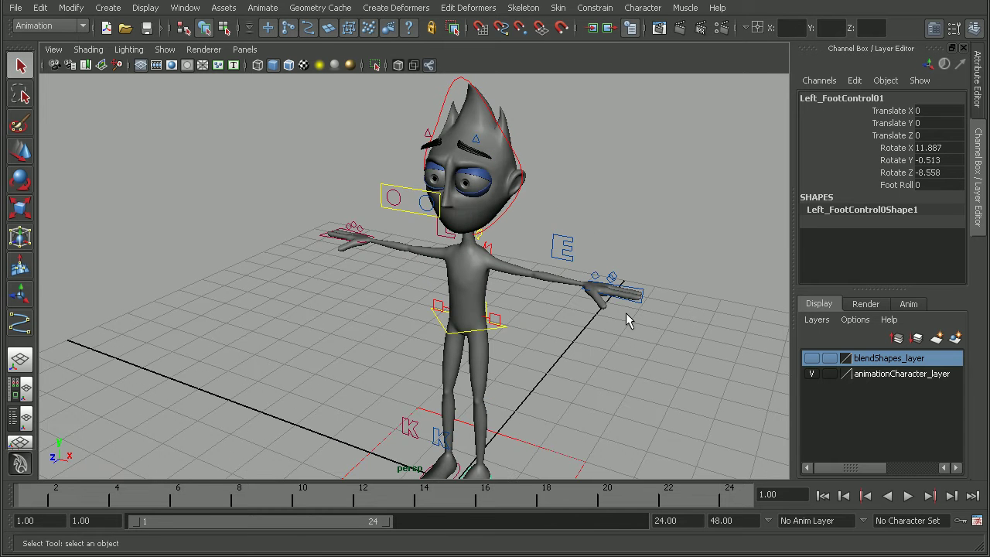
pyautogui.keyDown('alt'); pyautogui.moveTo(625, 313); pyautogui.dragTo(447, 237); pyautogui.keyUp('alt')
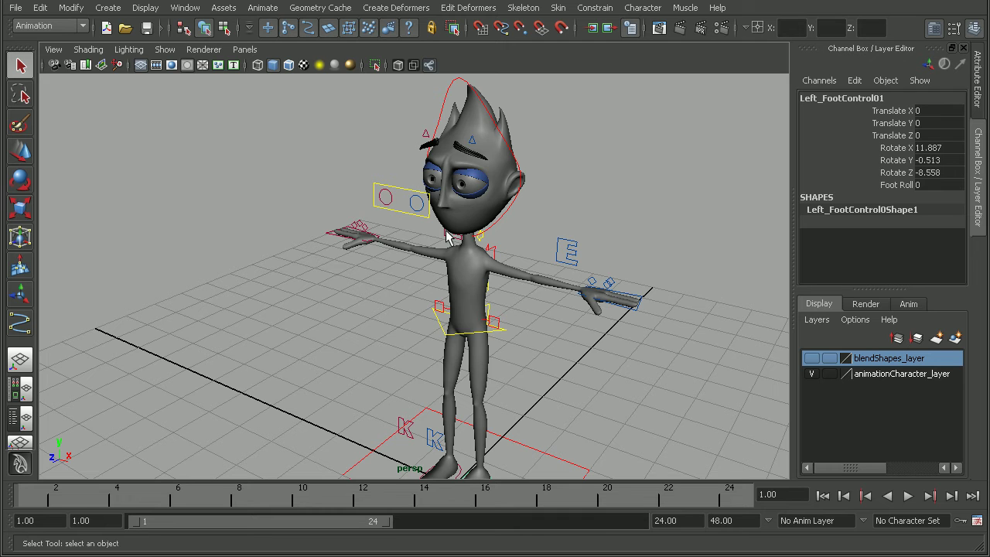
# Step: Display the character in wireframe and examine its mesh from several angles
pyautogui.press('4')
pyautogui.keyDown('alt'); pyautogui.moveTo(454, 246); pyautogui.dragTo(453, 227); pyautogui.keyUp('alt')
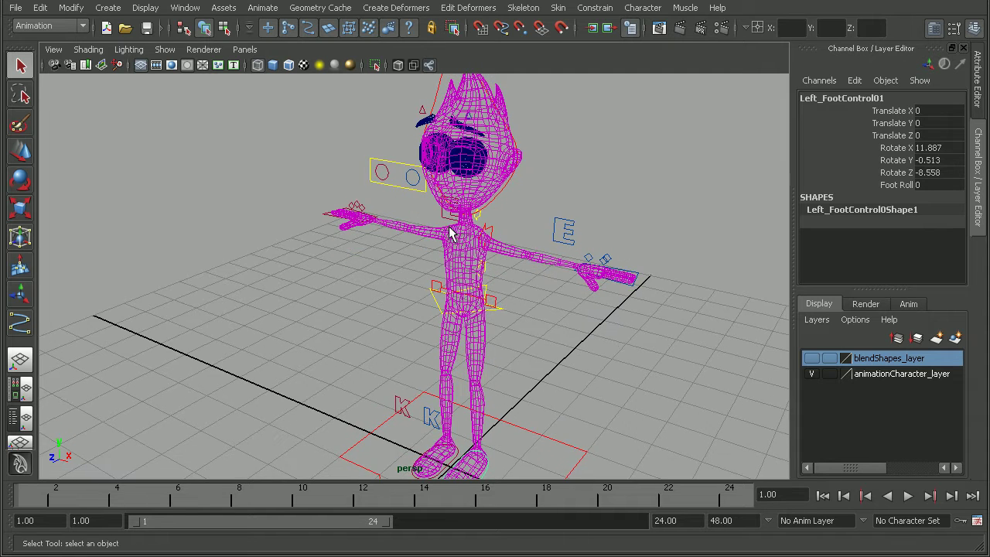
pyautogui.keyDown('alt'); pyautogui.moveTo(560, 336); pyautogui.dragTo(532, 333); pyautogui.keyUp('alt')
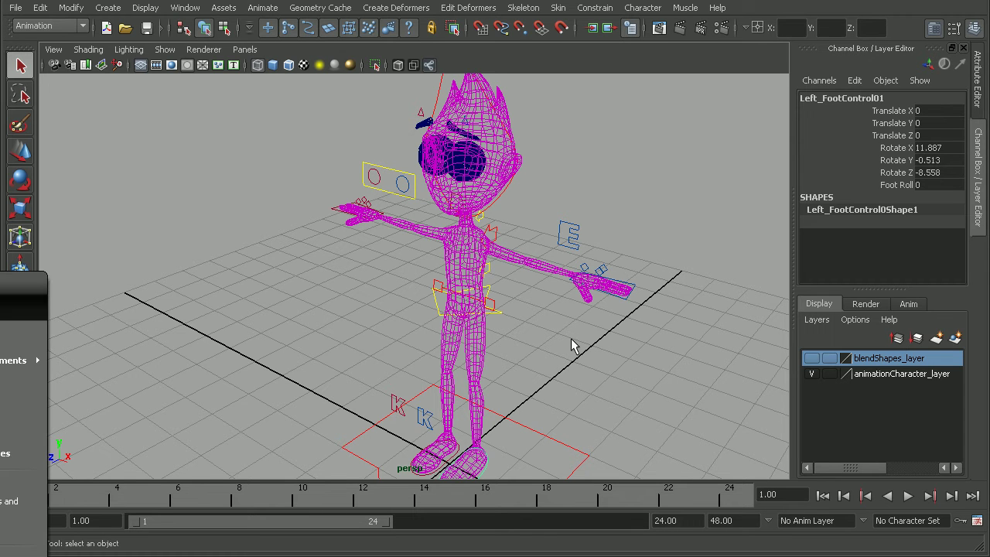
pyautogui.keyDown('alt'); pyautogui.moveTo(578, 294); pyautogui.dragTo(516, 371); pyautogui.keyUp('alt')
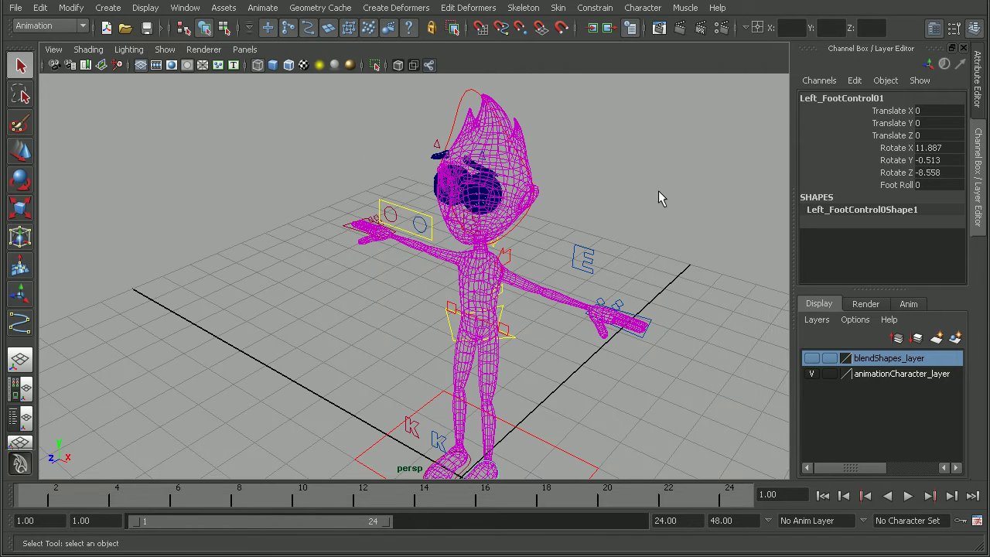
pyautogui.moveTo(619, 247)
pyautogui.keyDown('alt'); pyautogui.mouseDown()
pyautogui.moveTo(586, 168)
pyautogui.moveTo(602, 246)
pyautogui.moveTo(581, 223)
pyautogui.moveTo(585, 277)
pyautogui.mouseUp(); pyautogui.keyUp('alt')
# Step: Return the viewport to smooth shaded display and select the character's body mesh
pyautogui.press('5')
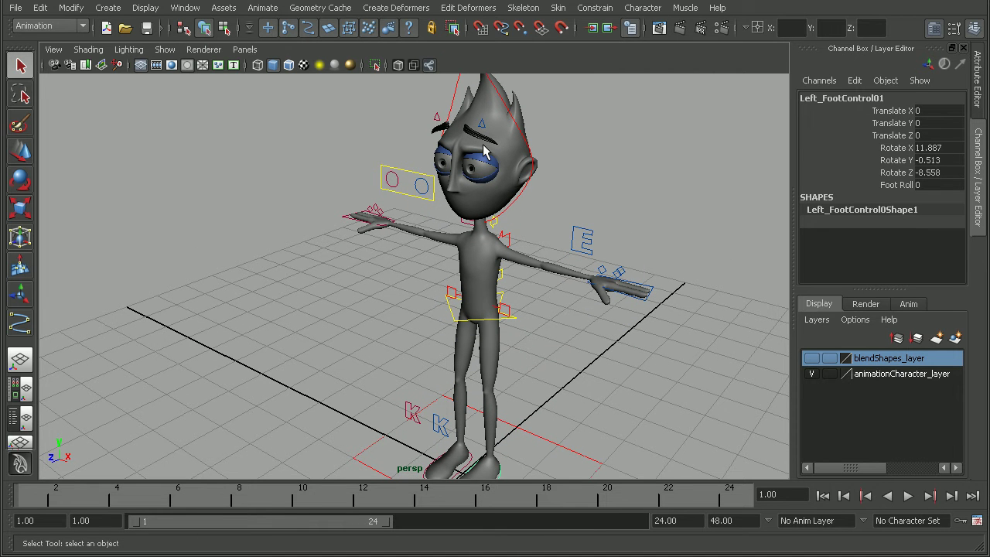
pyautogui.keyDown('alt'); pyautogui.moveTo(523, 231); pyautogui.dragTo(527, 164); pyautogui.keyUp('alt')
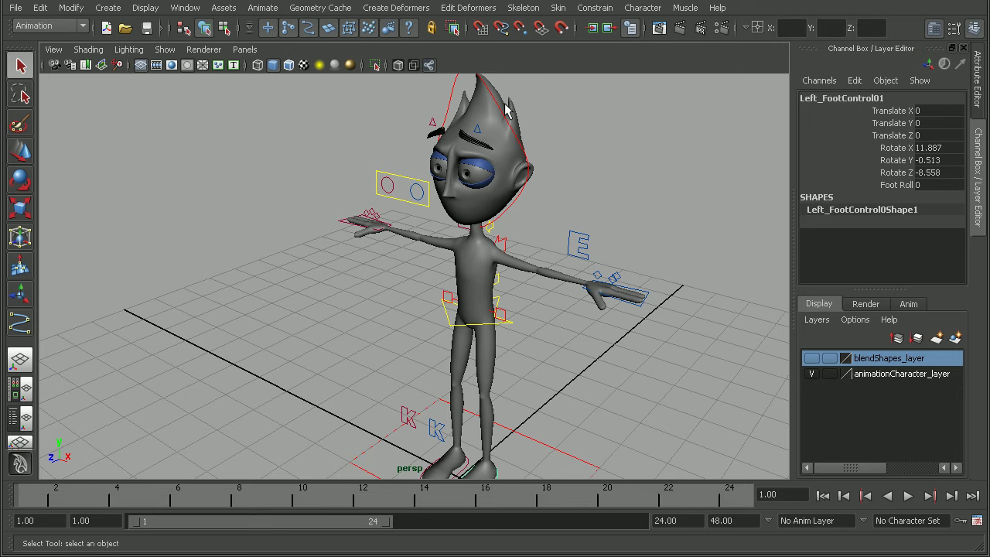
pyautogui.scroll(5, 570, 332)
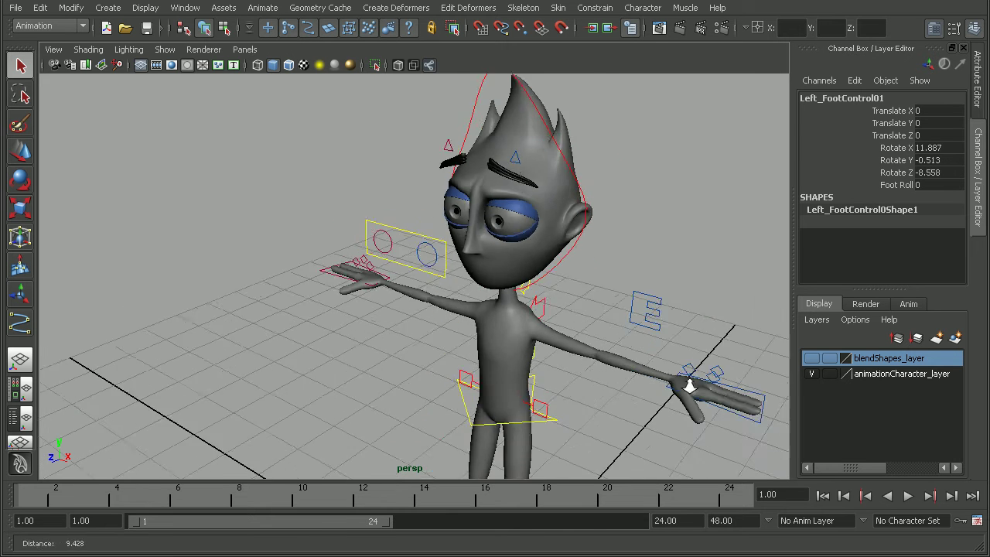
pyautogui.keyDown('alt'); pyautogui.moveTo(590, 261); pyautogui.dragTo(583, 223); pyautogui.keyUp('alt')
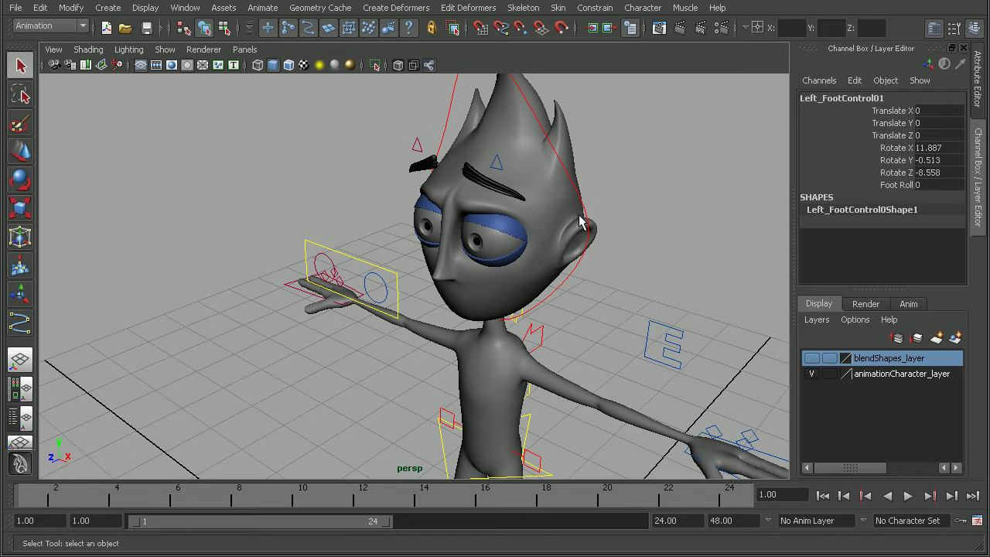
pyautogui.click(514, 285)
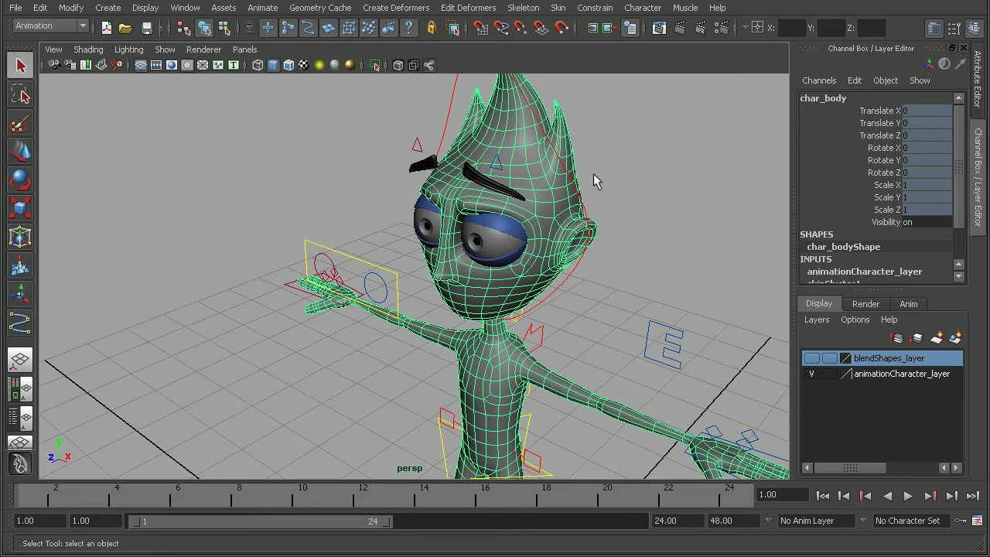
# Step: Create a new display layer containing the selected body mesh and name it tempHideLayer
pyautogui.click(956, 340)
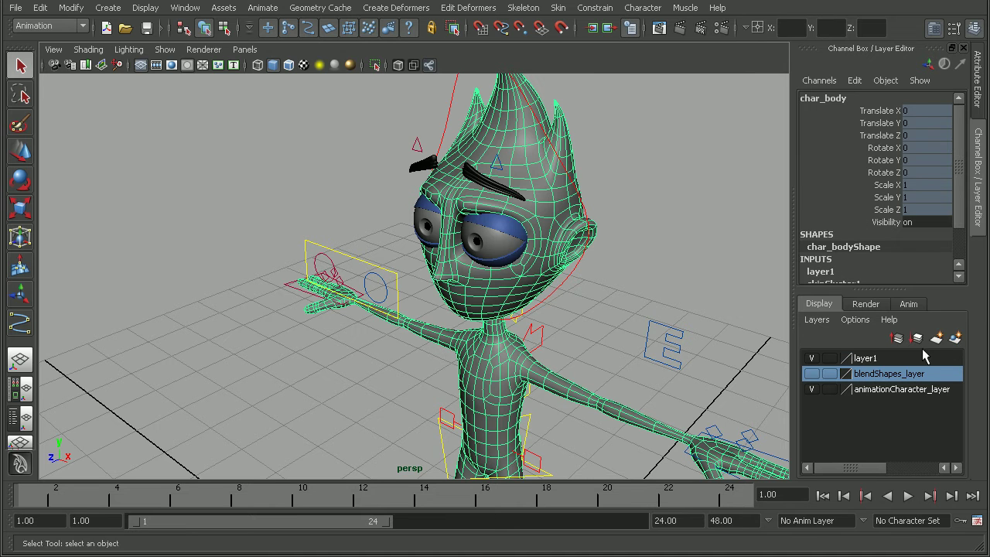
pyautogui.click(879, 358)
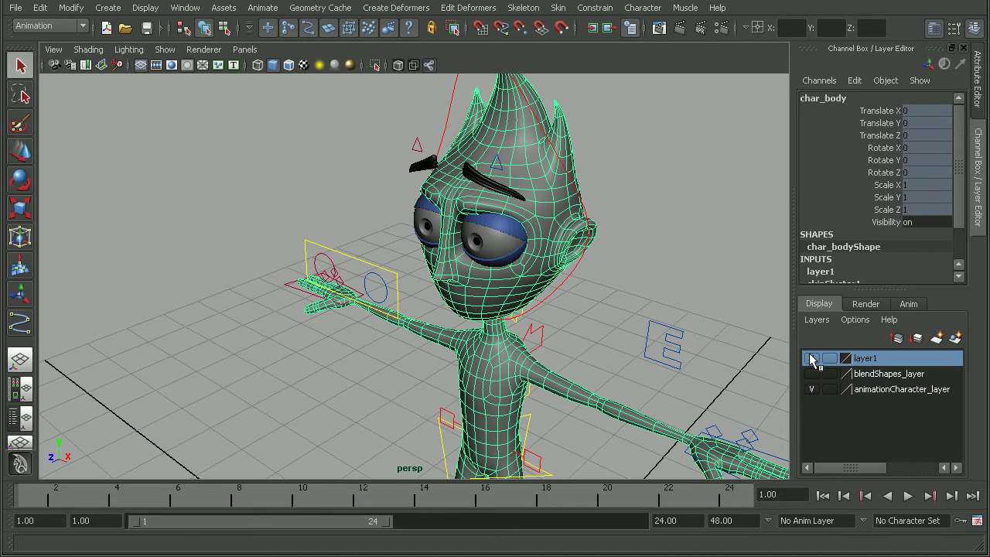
pyautogui.doubleClick(874, 360)
pyautogui.hotkey('ctrl', 'a')
pyautogui.write('temp')
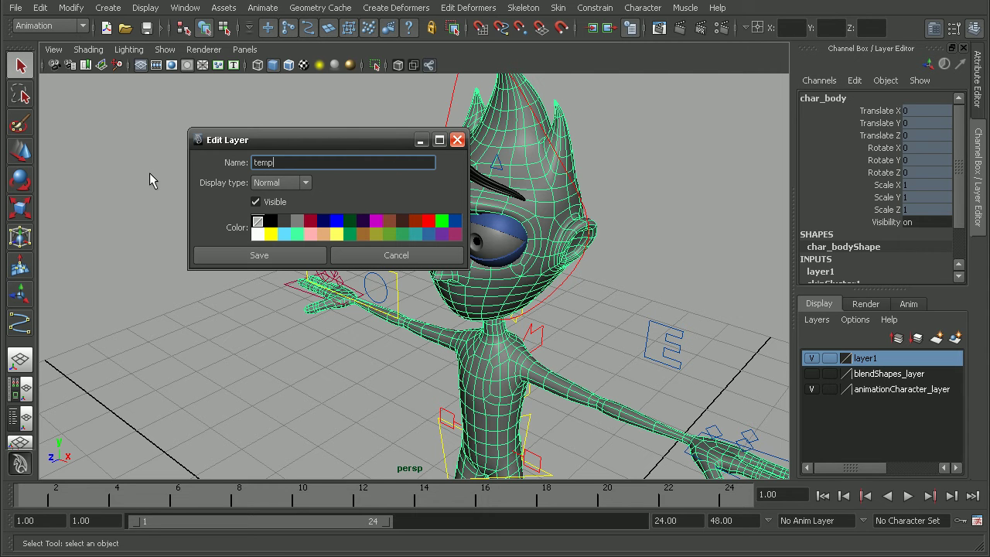
pyautogui.write('HideLayer')
pyautogui.click(246, 255)
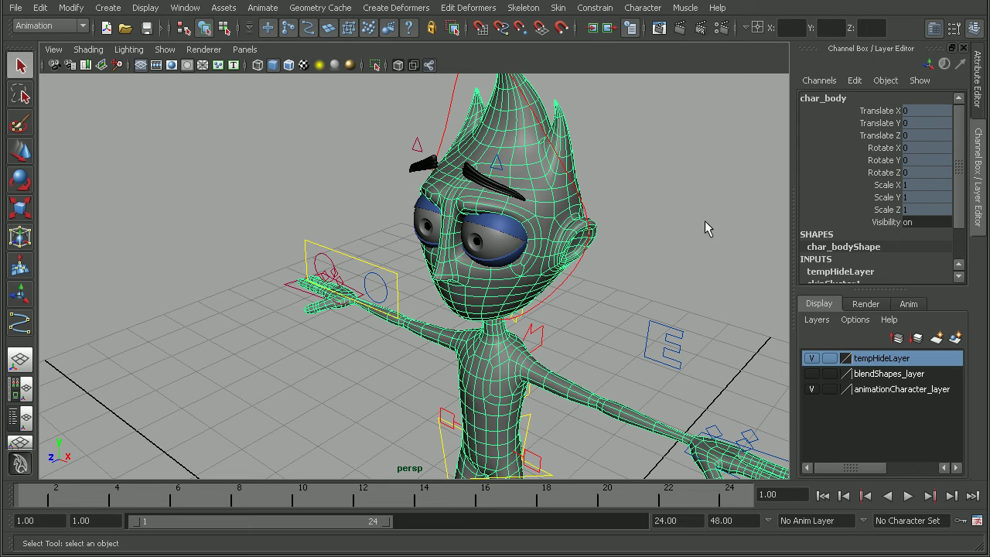
# Step: Hide tempHideLayer to inspect the eyes, eyebrows and rig controls without the body mesh
pyautogui.click(810, 357)
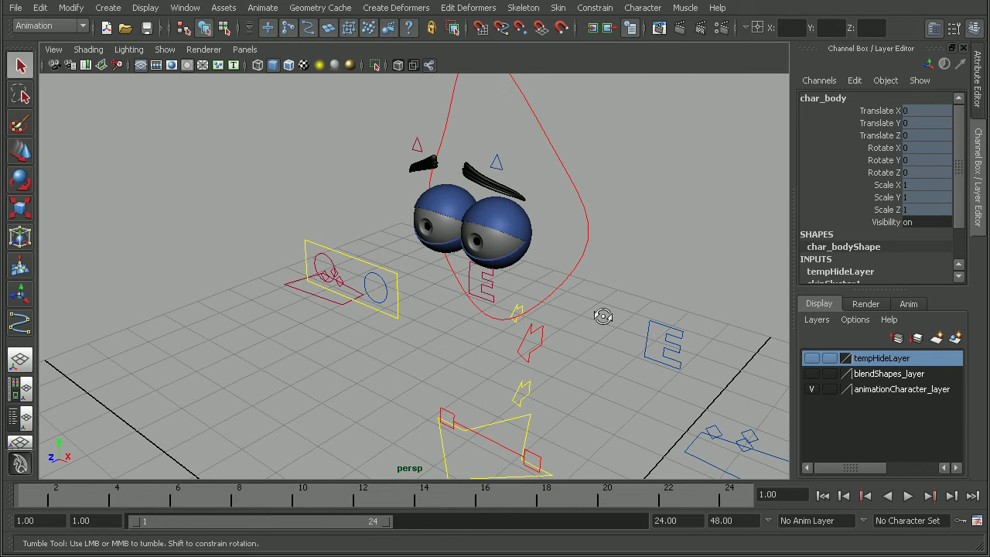
pyautogui.keyDown('alt'); pyautogui.moveTo(602, 316); pyautogui.dragTo(601, 292); pyautogui.keyUp('alt')
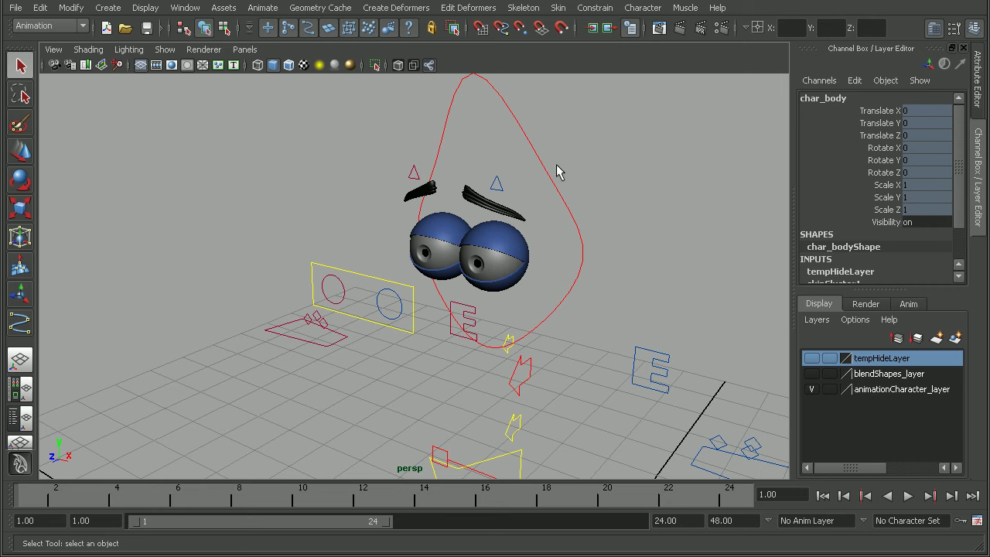
pyautogui.keyDown('alt'); pyautogui.moveTo(570, 170); pyautogui.dragTo(345, 271); pyautogui.keyUp('alt')
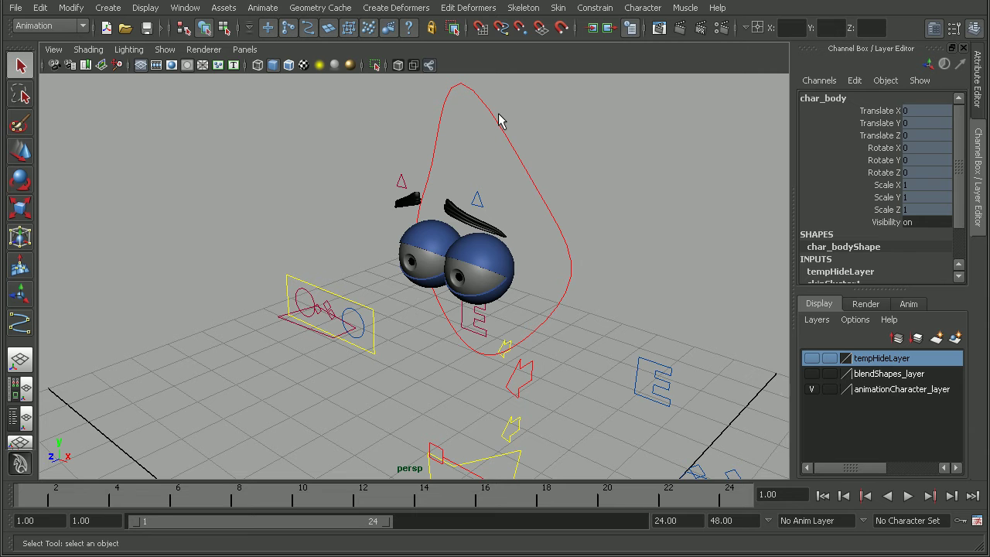
# Step: Make tempHideLayer visible again and delete the layer
pyautogui.click(811, 358)
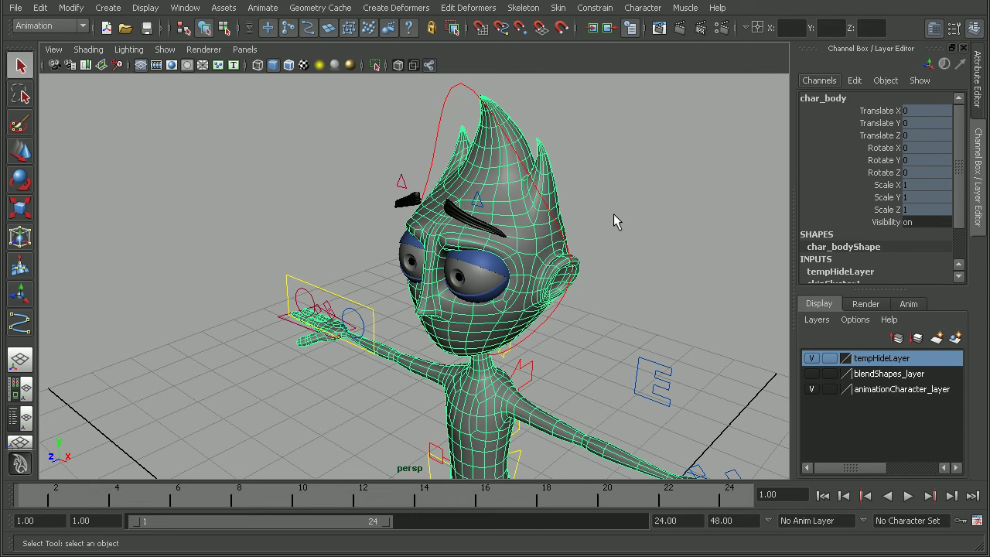
pyautogui.rightClick(872, 360)
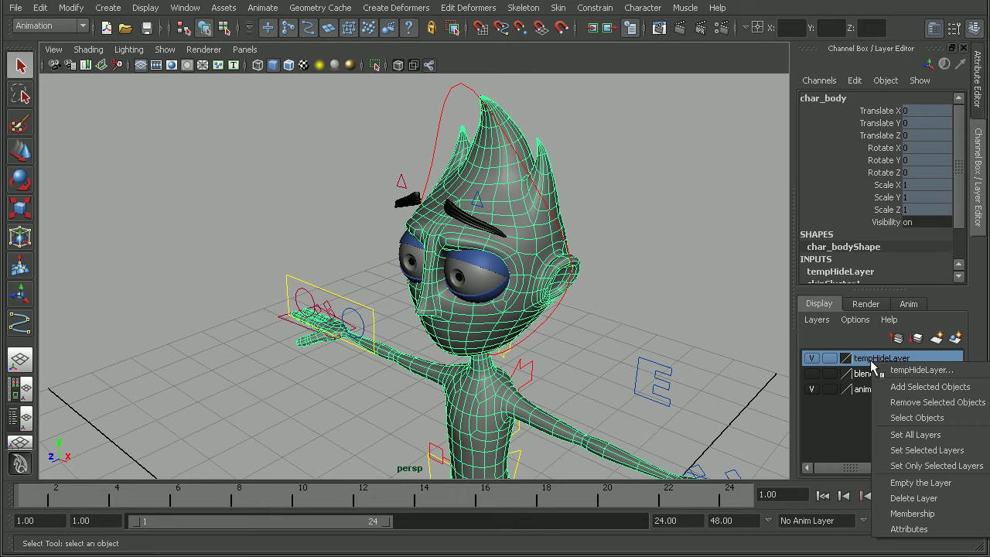
pyautogui.click(911, 497)
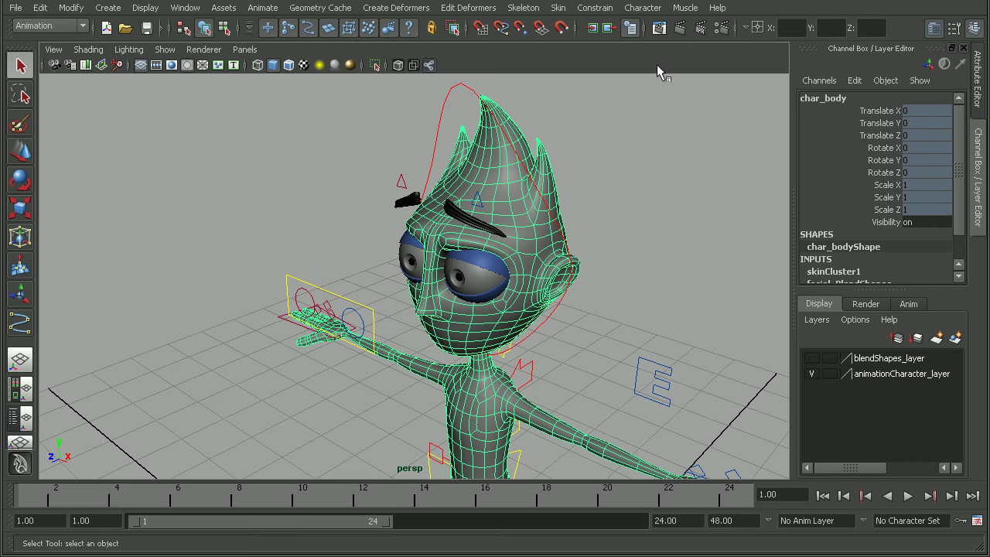
# Step: Hide the selected body mesh with the Hide Selection command, leaving the eyes, eyebrows and rig controls in view
pyautogui.keyDown('alt'); pyautogui.moveTo(601, 321); pyautogui.dragTo(584, 278); pyautogui.keyUp('alt')
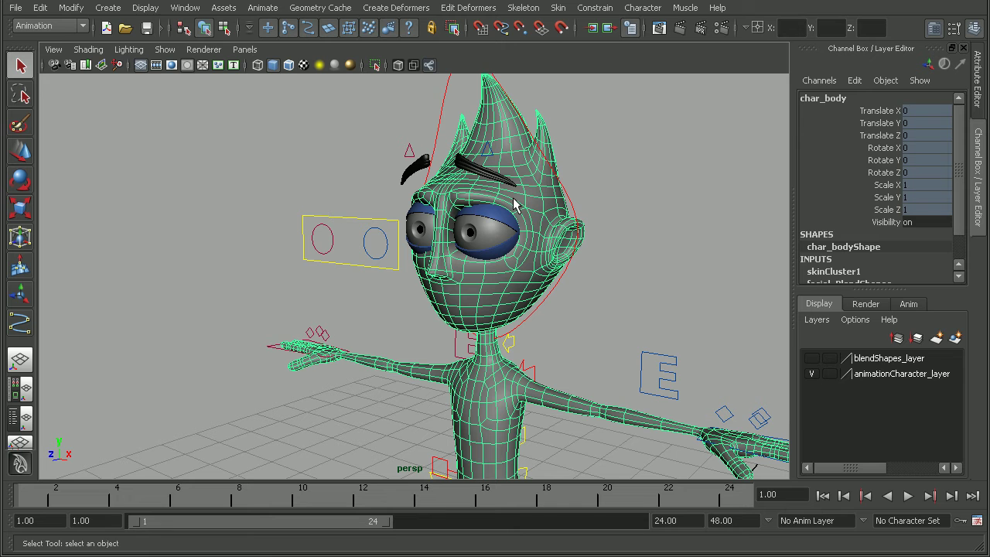
pyautogui.click(147, 9)
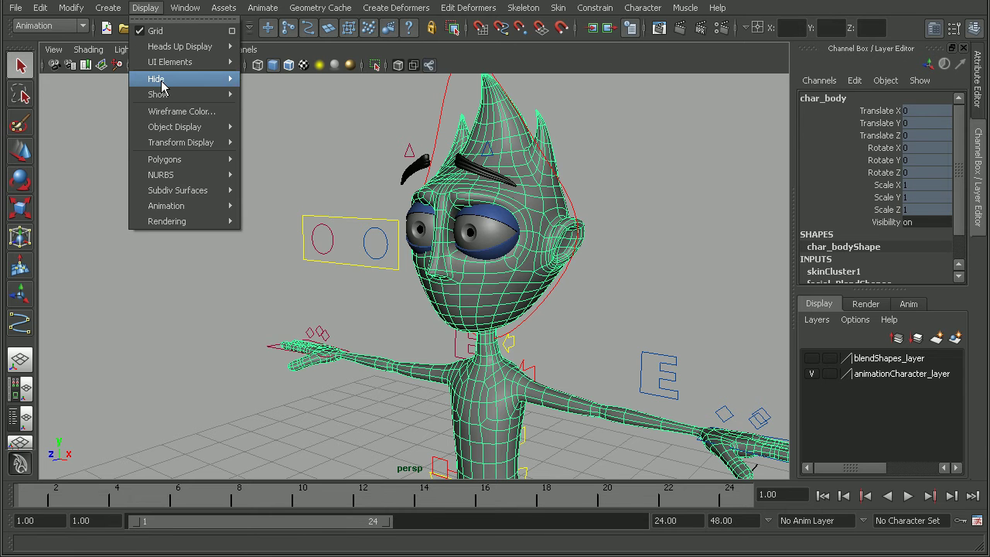
pyautogui.moveTo(141, 80)
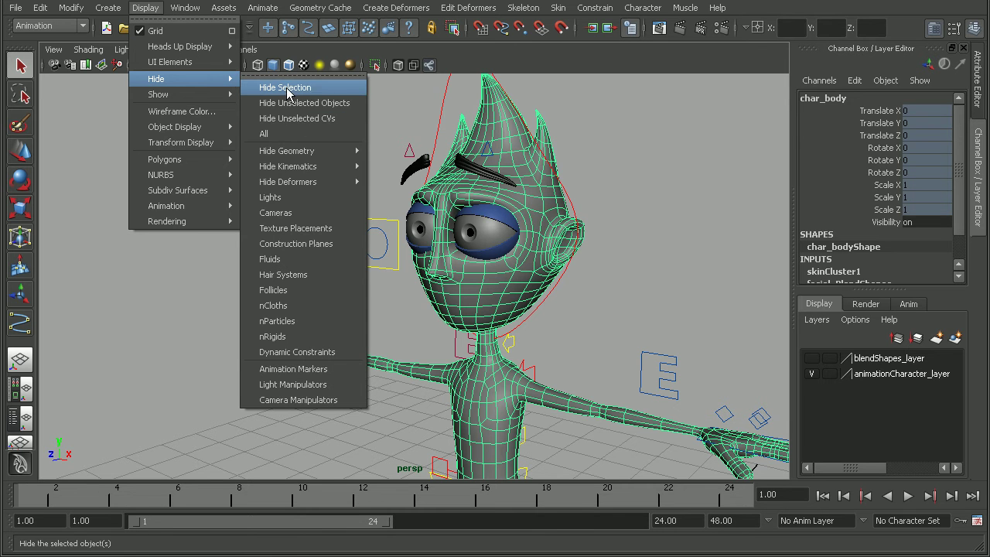
pyautogui.click(323, 88)
pyautogui.moveTo(565, 191)
pyautogui.keyDown('alt'); pyautogui.mouseDown()
pyautogui.moveTo(548, 187)
pyautogui.moveTo(559, 198)
pyautogui.mouseUp(); pyautogui.keyUp('alt')
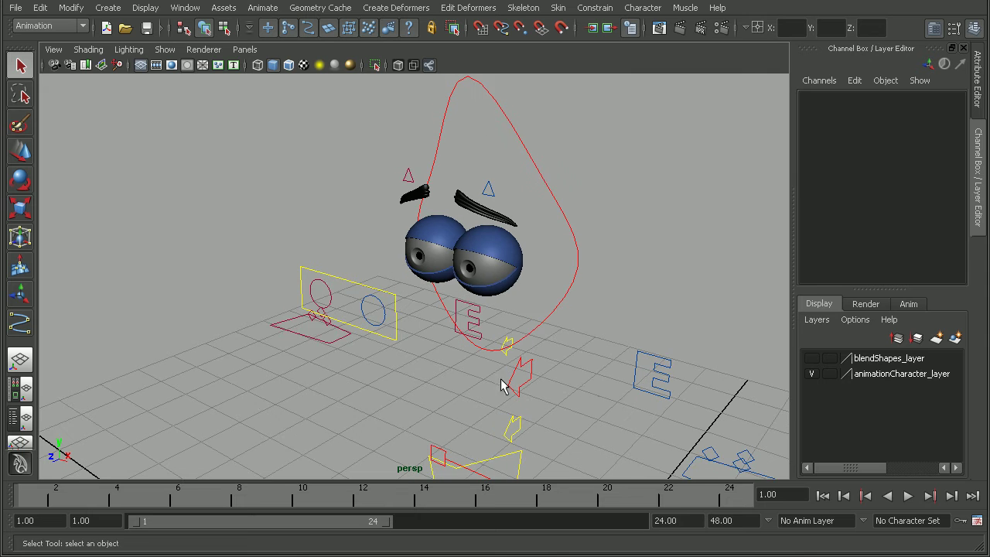
# Step: Bring the hidden body mesh back into view with the Show Last Hidden command
pyautogui.keyDown('alt'); pyautogui.moveTo(508, 364); pyautogui.dragTo(524, 255); pyautogui.keyUp('alt')
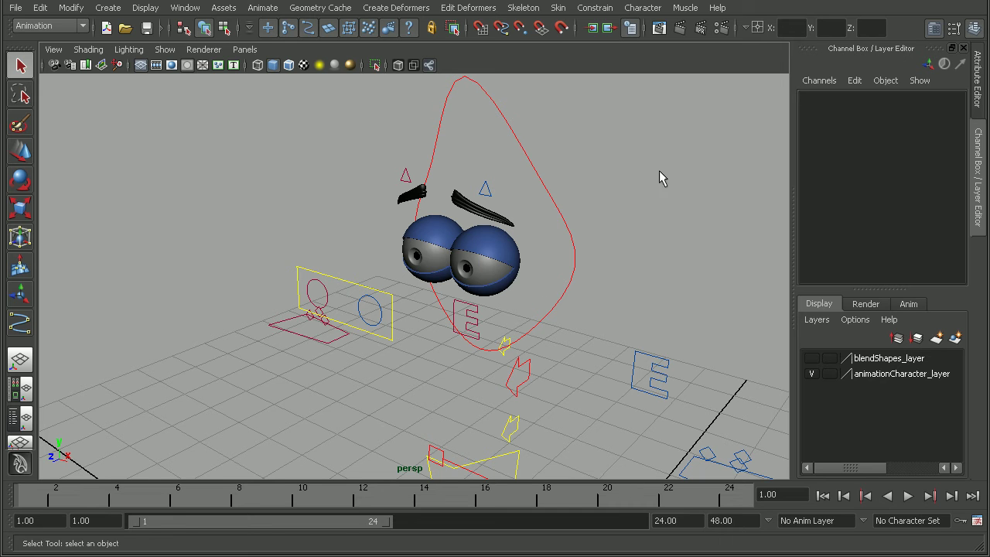
pyautogui.click(145, 8)
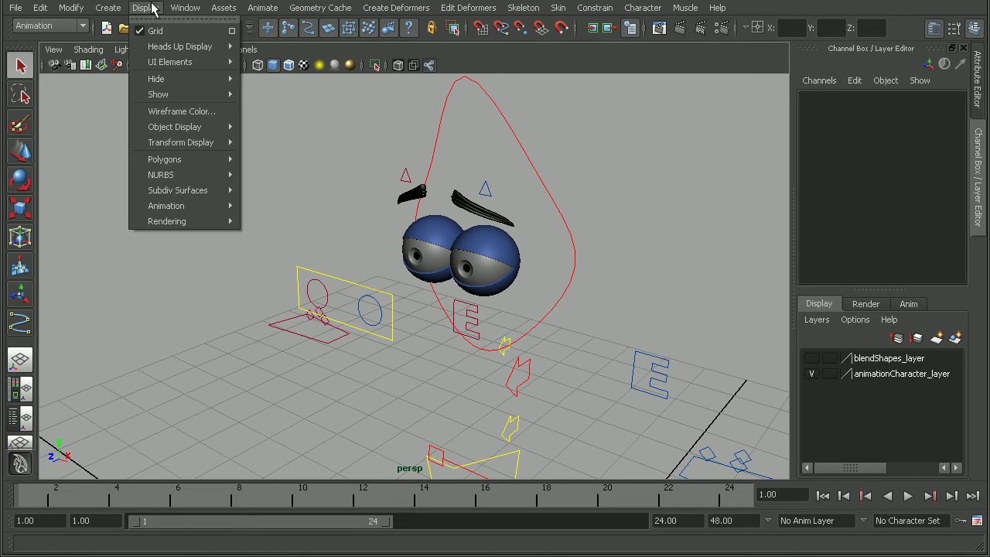
pyautogui.moveTo(172, 94)
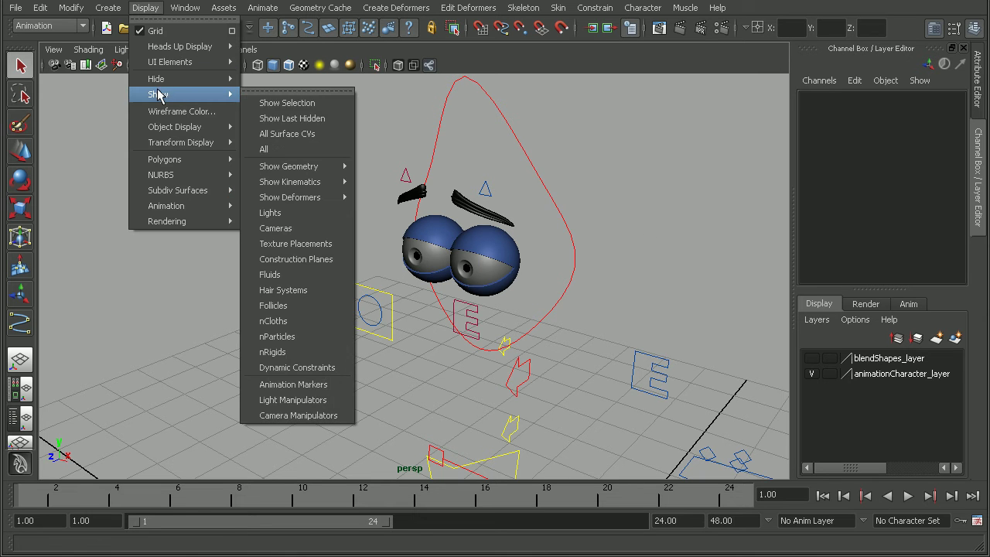
pyautogui.click(281, 121)
# Step: Examine the character's body mesh and rig controls from several angles and distances
pyautogui.keyDown('alt'); pyautogui.moveTo(286, 124); pyautogui.dragTo(596, 239); pyautogui.keyUp('alt')
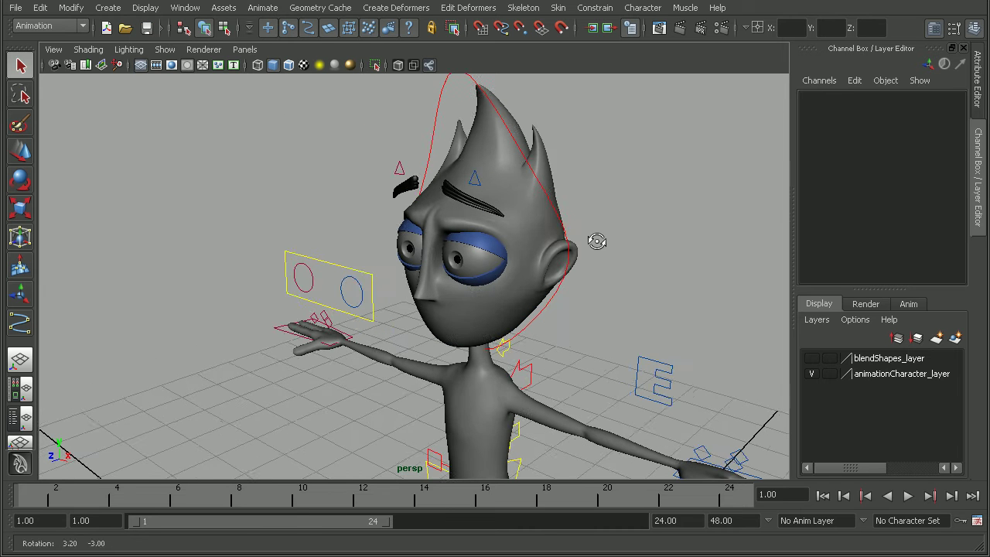
pyautogui.keyDown('alt'); pyautogui.moveTo(364, 309); pyautogui.dragTo(608, 289, button='middle'); pyautogui.keyUp('alt')
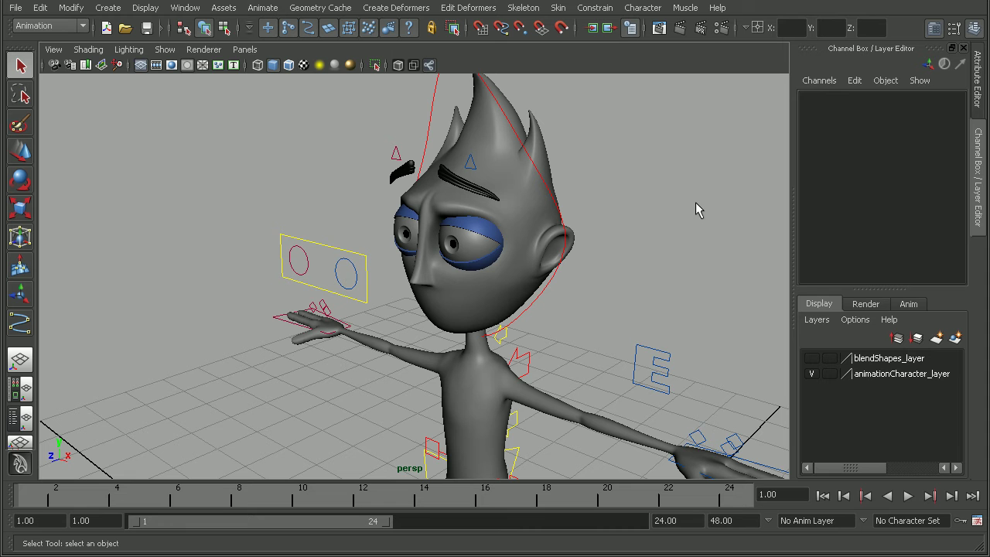
pyautogui.keyDown('alt'); pyautogui.moveTo(695, 202); pyautogui.dragTo(720, 260, button='right'); pyautogui.keyUp('alt')
pyautogui.keyDown('alt'); pyautogui.moveTo(720, 261); pyautogui.dragTo(662, 270); pyautogui.keyUp('alt')
pyautogui.keyDown('alt'); pyautogui.moveTo(663, 270); pyautogui.dragTo(670, 293, button='middle'); pyautogui.keyUp('alt')
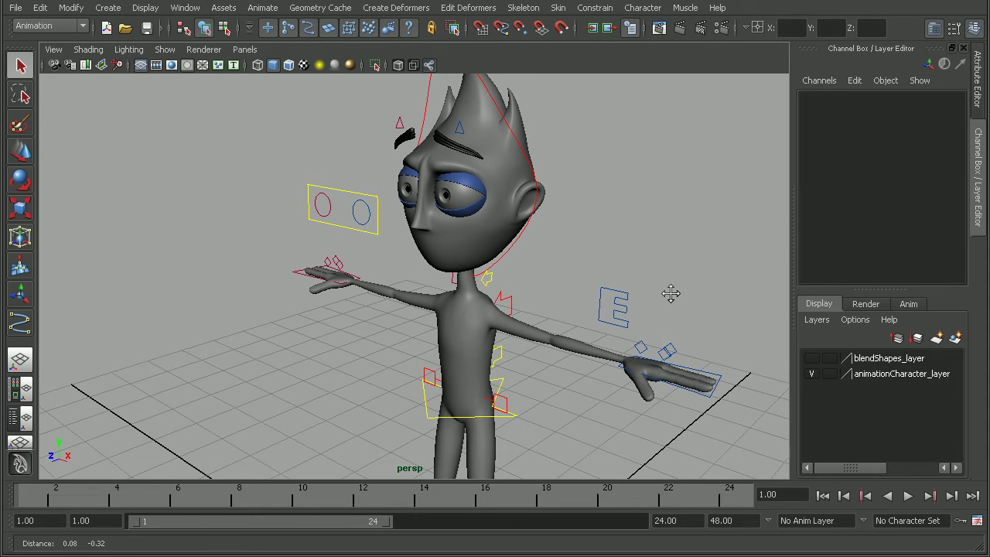
pyautogui.keyDown('alt'); pyautogui.moveTo(670, 293); pyautogui.dragTo(557, 357); pyautogui.keyUp('alt')
pyautogui.keyDown('alt'); pyautogui.moveTo(557, 358); pyautogui.dragTo(604, 320, button='middle'); pyautogui.keyUp('alt')
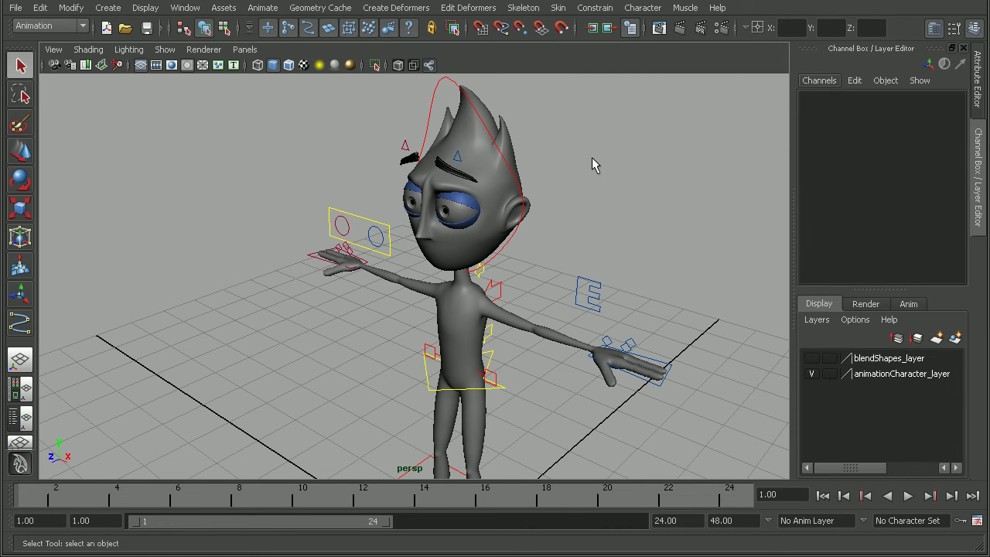
pyautogui.keyDown('alt'); pyautogui.moveTo(592, 161); pyautogui.dragTo(327, 230); pyautogui.keyUp('alt')
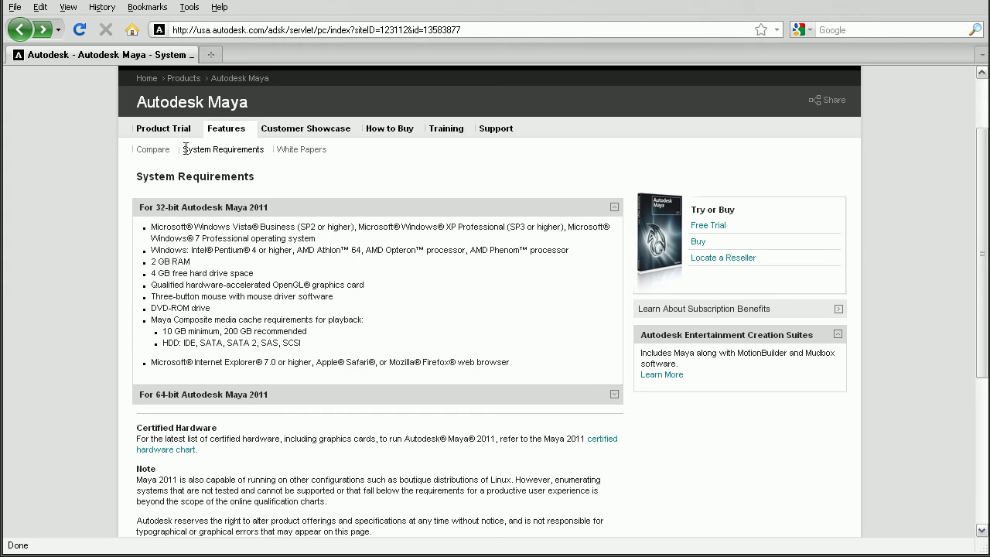
# Step: In the browser, review the Maya 2011 system requirements, expanding the 64-bit section and highlighting the qualified hardware-accelerated OpenGL graphics card line
pyautogui.moveTo(183, 150); pyautogui.dragTo(260, 153)
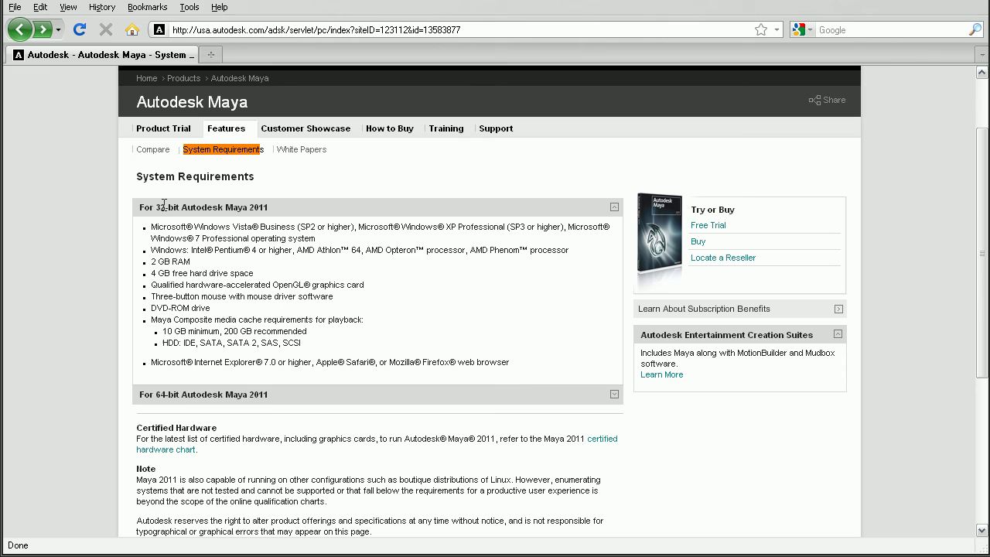
pyautogui.moveTo(289, 204); pyautogui.dragTo(132, 209)
pyautogui.click(136, 206)
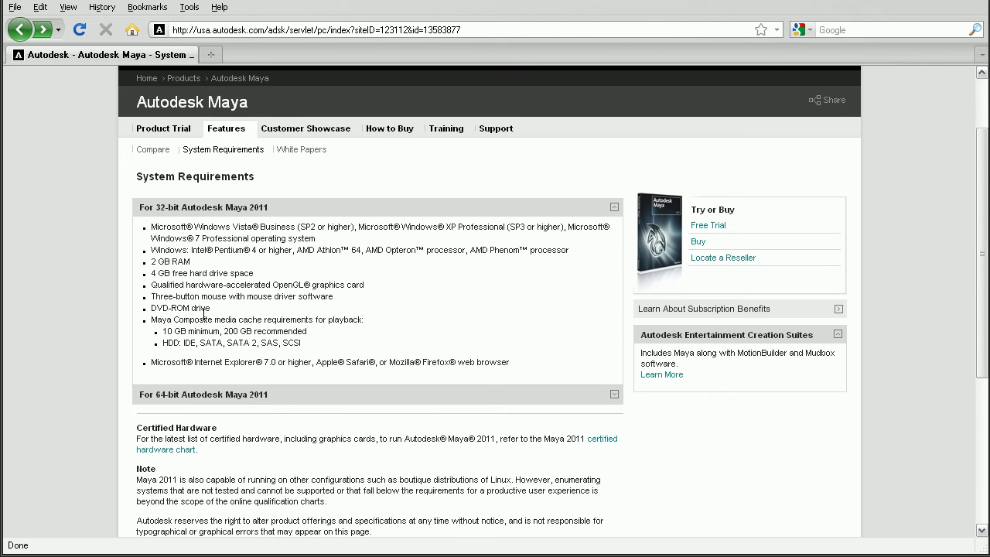
pyautogui.click(223, 395)
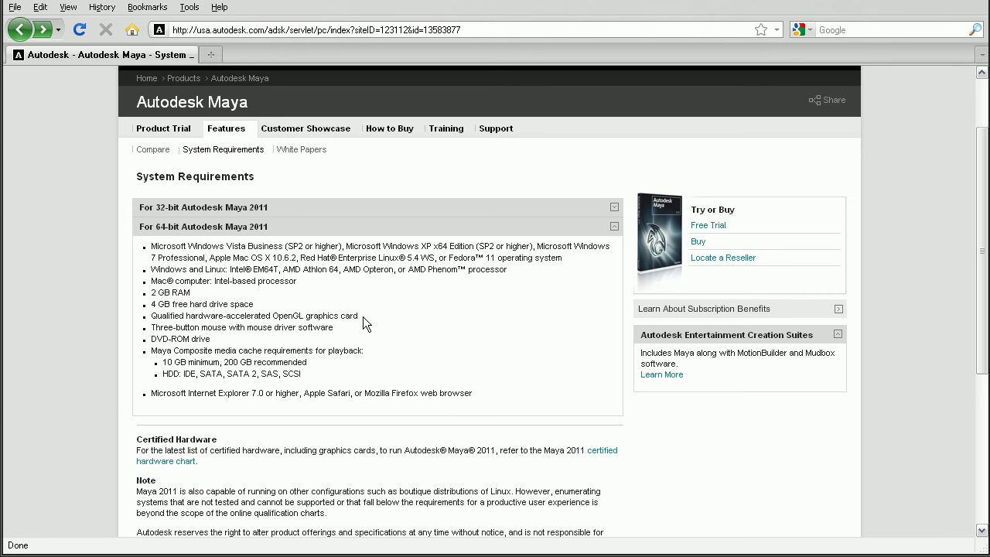
pyautogui.moveTo(367, 316); pyautogui.dragTo(148, 317)
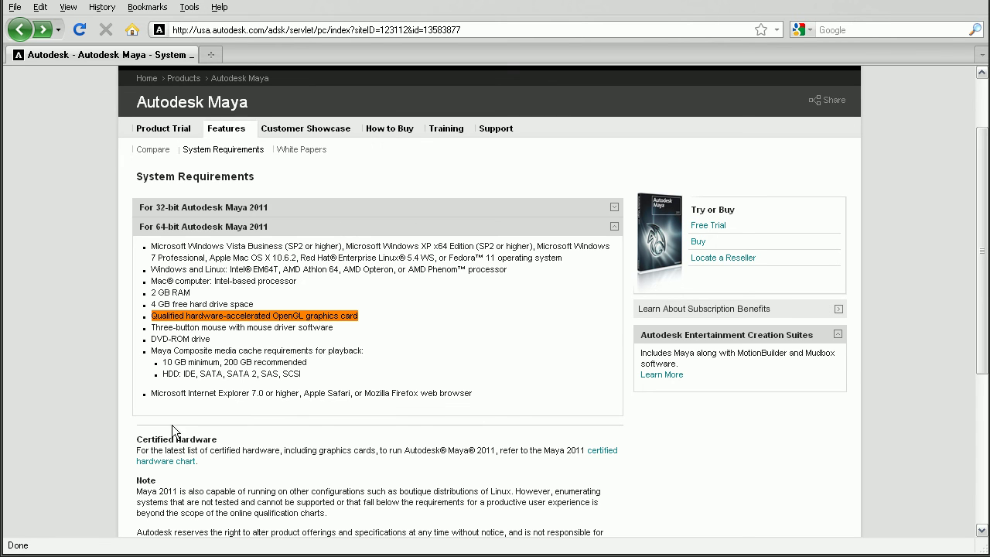
# Step: Highlight the Certified Hardware heading and open the linked certified hardware chart page
pyautogui.click(136, 442)
pyautogui.moveTo(137, 443); pyautogui.dragTo(231, 440)
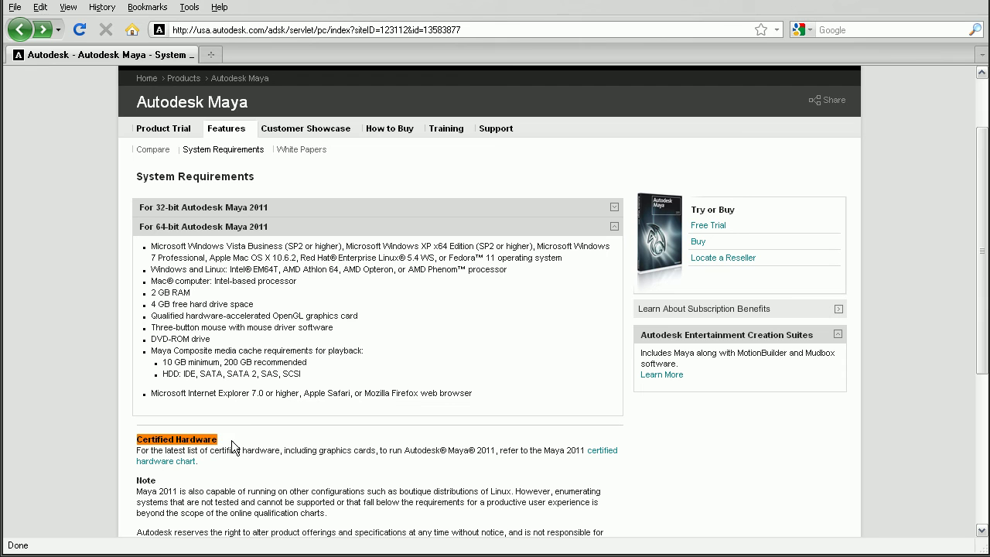
pyautogui.click(610, 456)
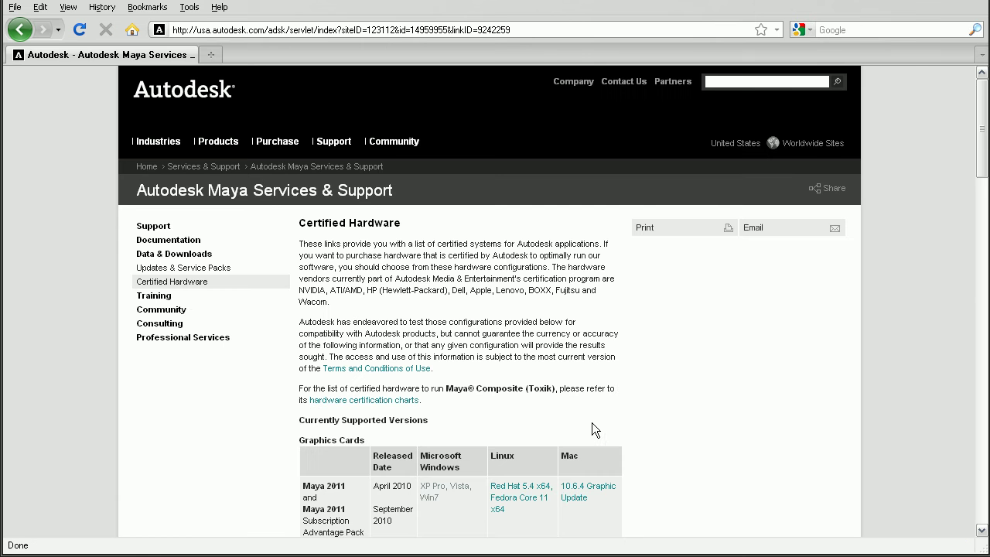
# Step: Open the Maya 2011 graphics card certification PDF for Windows XP Pro, Vista and Win7, and enlarge it to 66.7% for reading
pyautogui.scroll(-7, 979, 147)
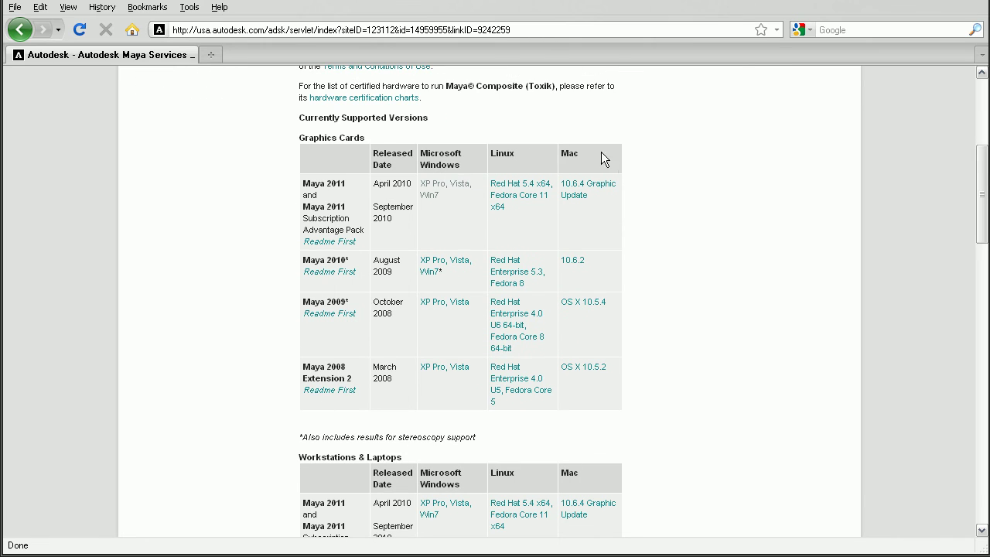
pyautogui.click(430, 190)
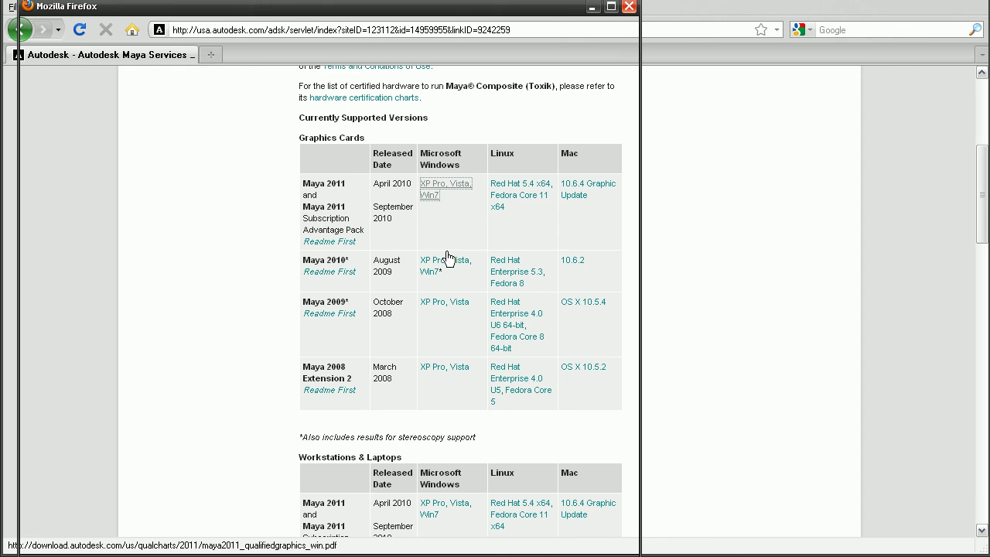
pyautogui.moveTo(477, 8); pyautogui.dragTo(595, 7)
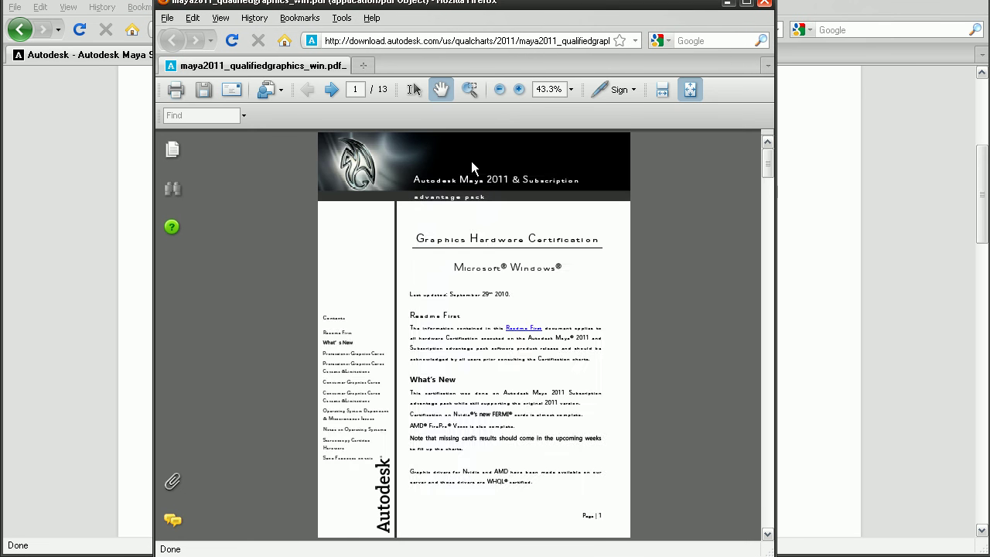
pyautogui.click(519, 90)
pyautogui.click(519, 90)
pyautogui.scroll(-3, 473, 404)
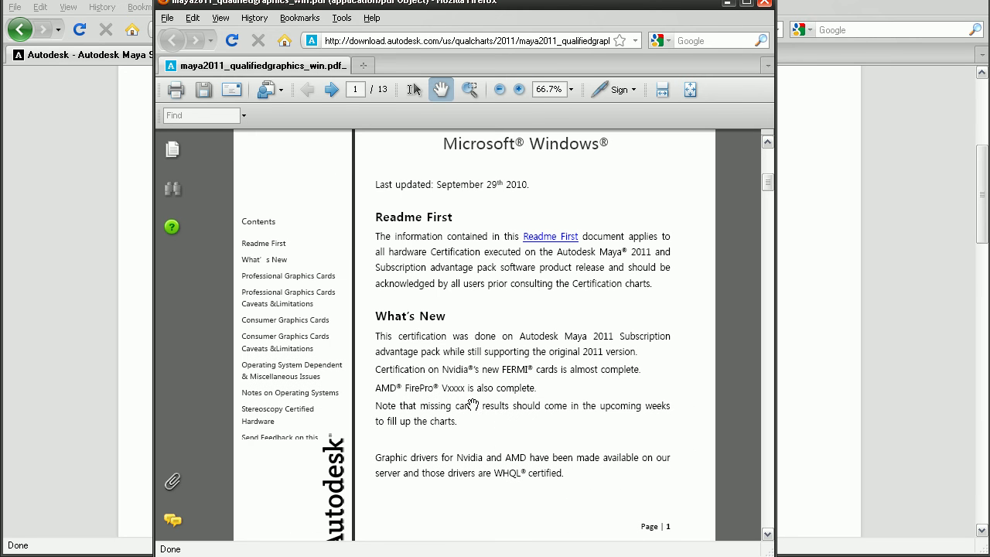